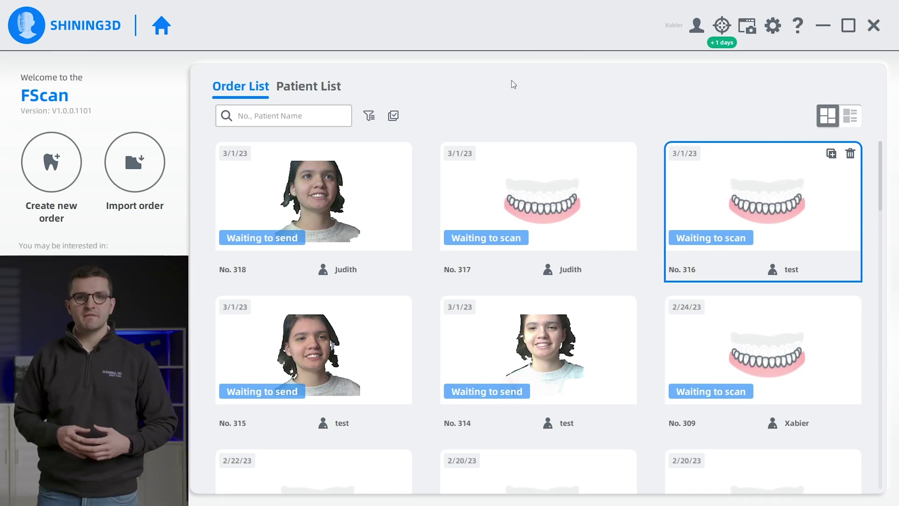
Show the status, source, start time and deadline filters above the Order List
left_click(370, 117)
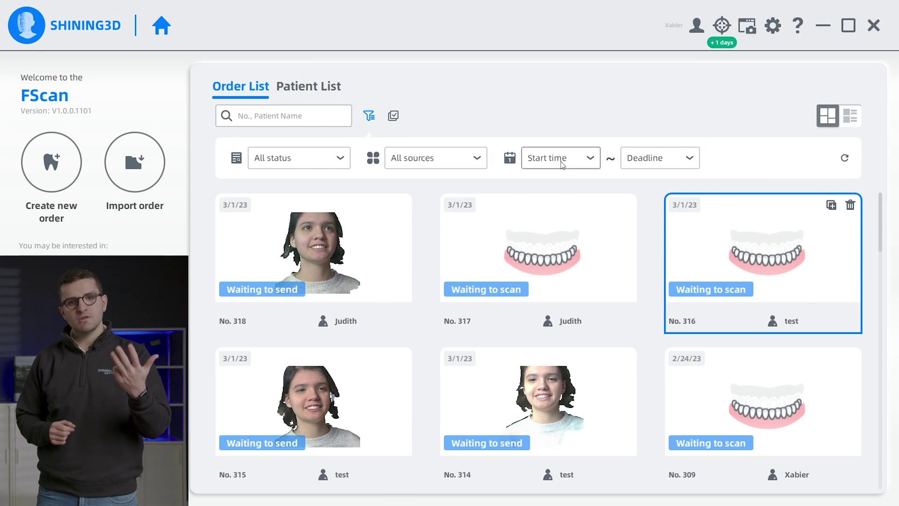
Hide the order filters and open the scanner calibration wizard at Calibration preparation
left_click(370, 117)
left_click(722, 27)
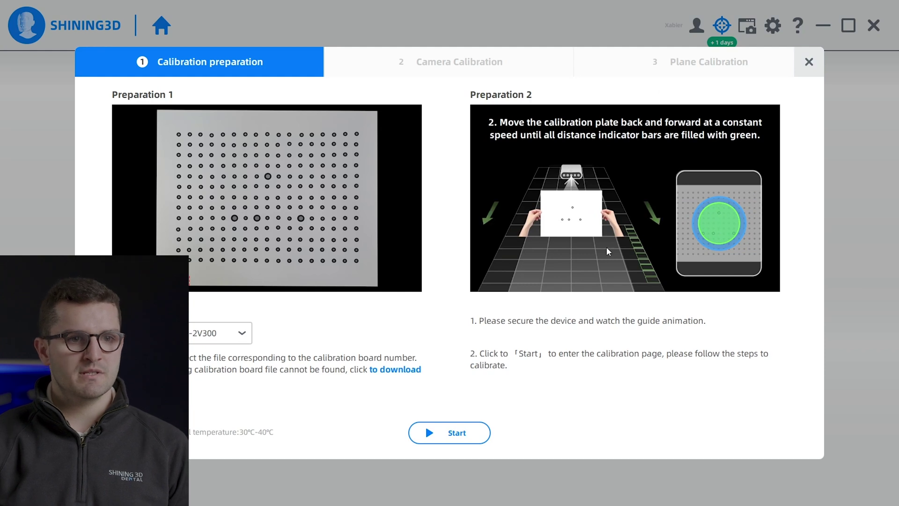
Close the calibration wizard to get back to the Order List
left_click(809, 62)
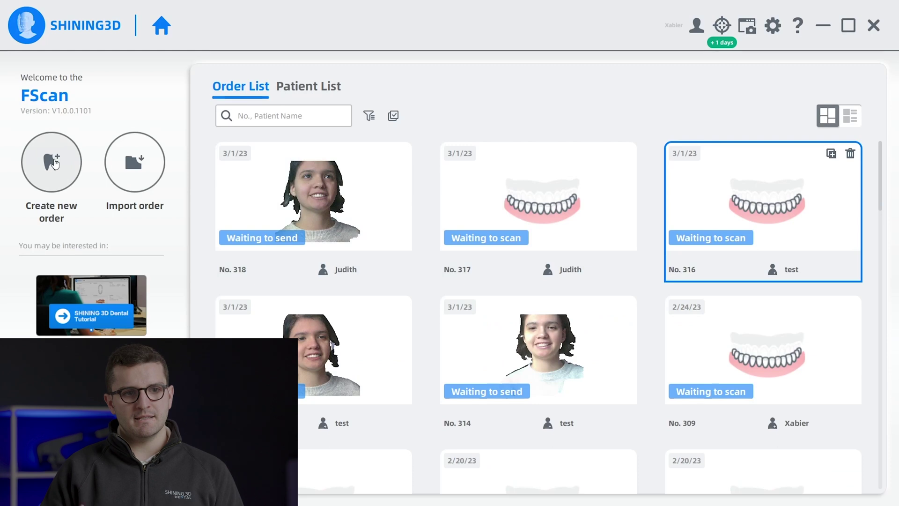
Create a new Face Scan order for the existing patient record and confirm her details
left_click(56, 163)
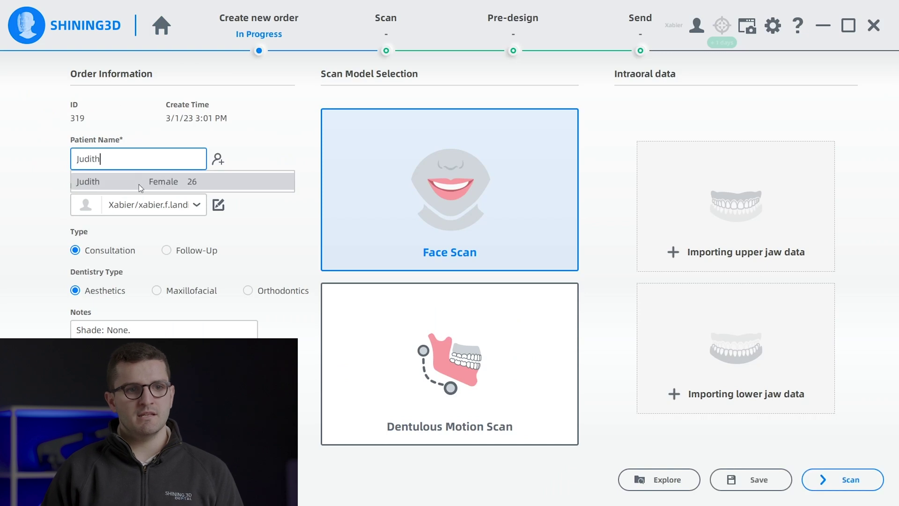
left_click(139, 184)
left_click(219, 159)
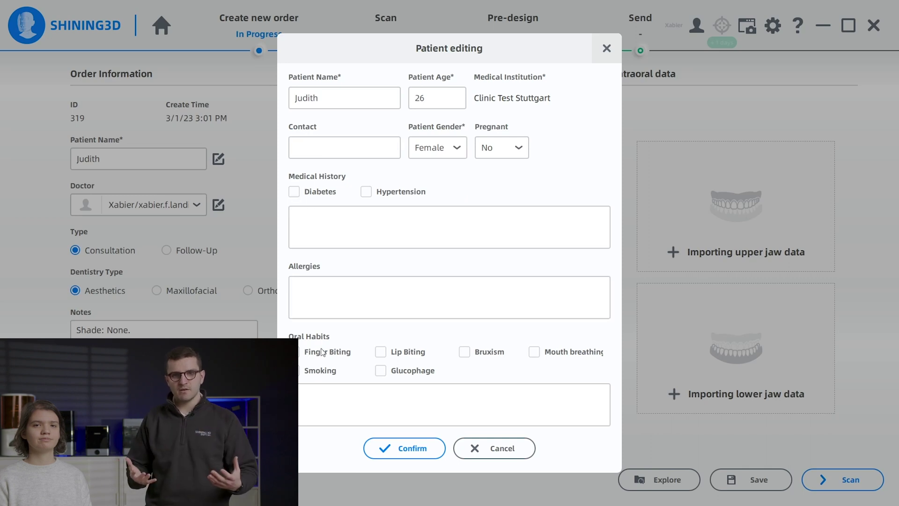
left_click(405, 448)
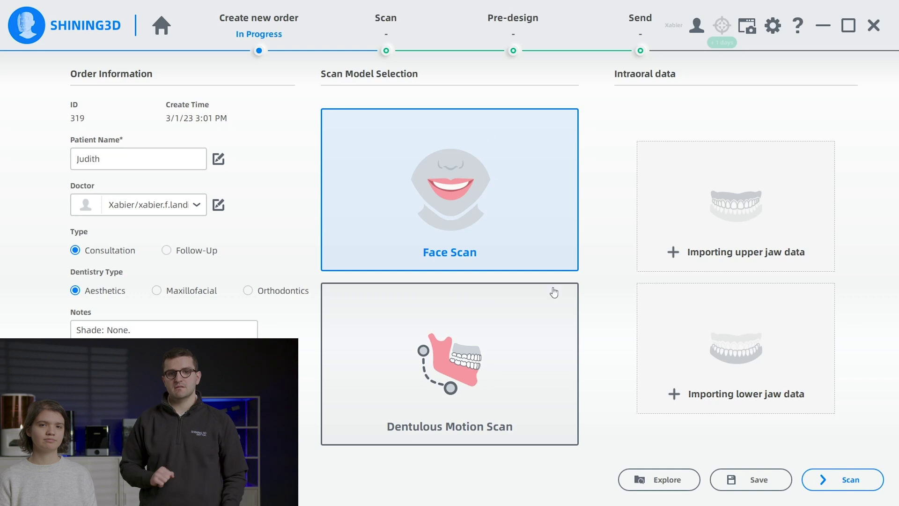
Import the UpperJaw file as upper jaw data and the LowerJaw file as lower jaw data
left_click(749, 261)
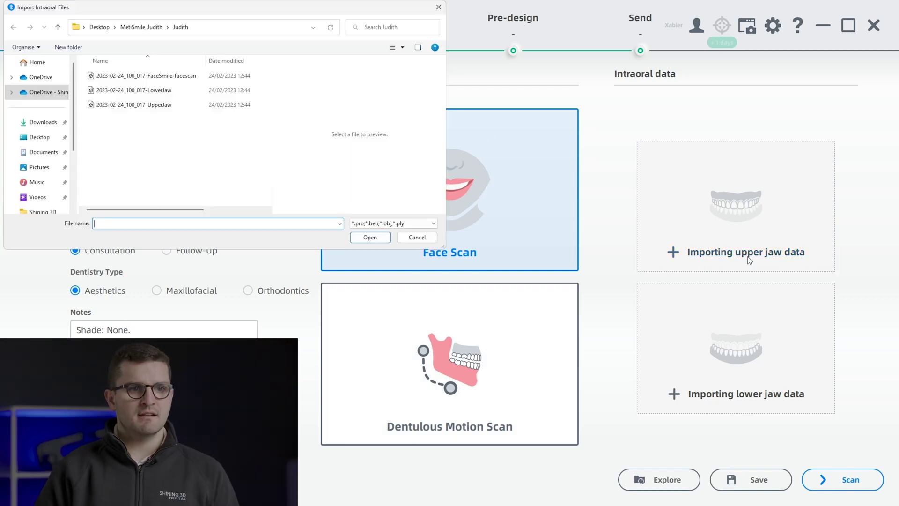
left_click(118, 104)
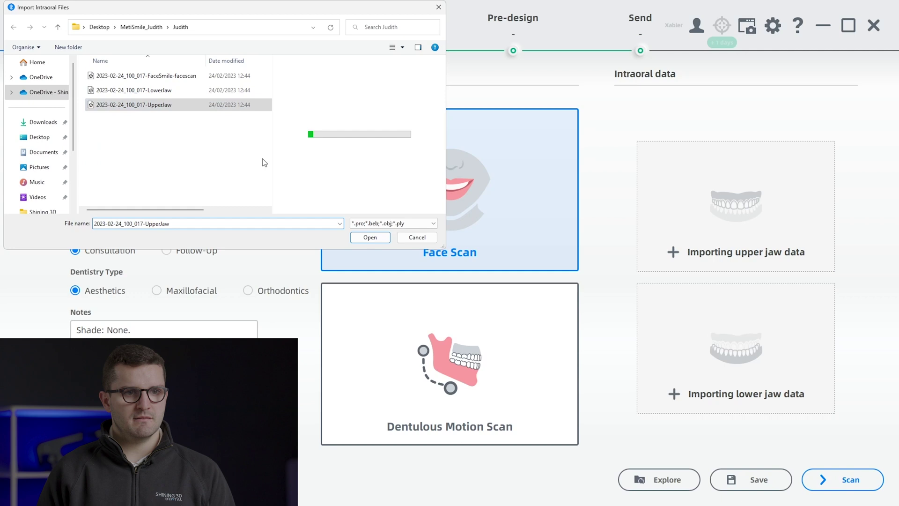
left_click(367, 237)
left_click(712, 394)
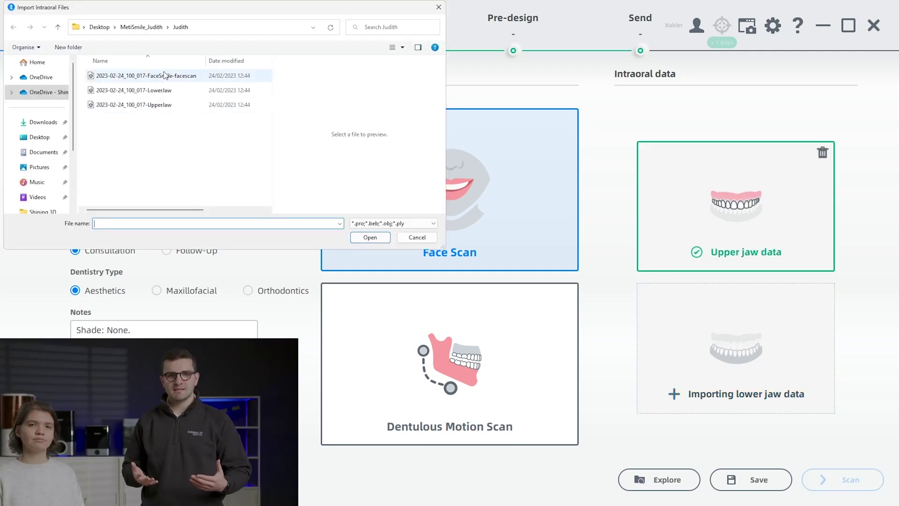
left_click(166, 90)
left_click(368, 239)
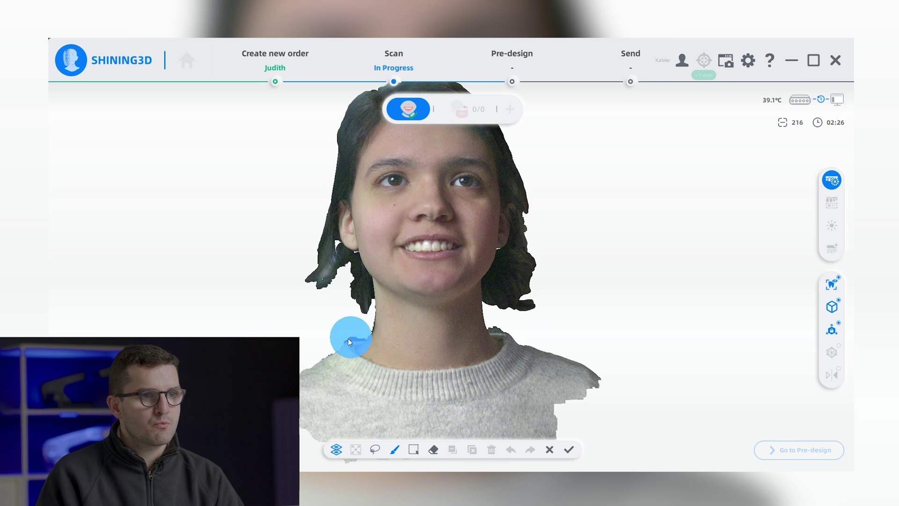
Trim away the strip of mesh along the neckline of the face scan
left_click_drag(349, 341, 546, 341)
left_click(491, 449)
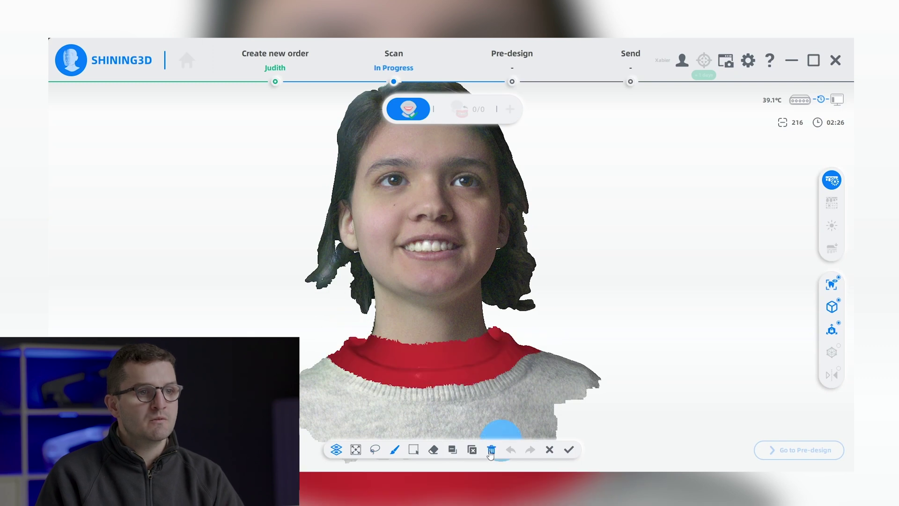
left_click(569, 449)
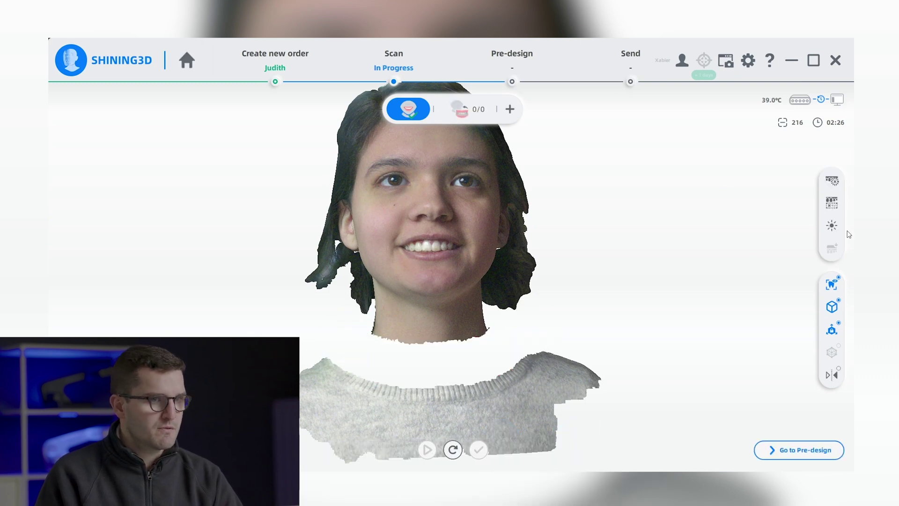
Adjust and apply the face scan's brightness
left_click(832, 226)
left_click_drag(394, 450, 391, 448)
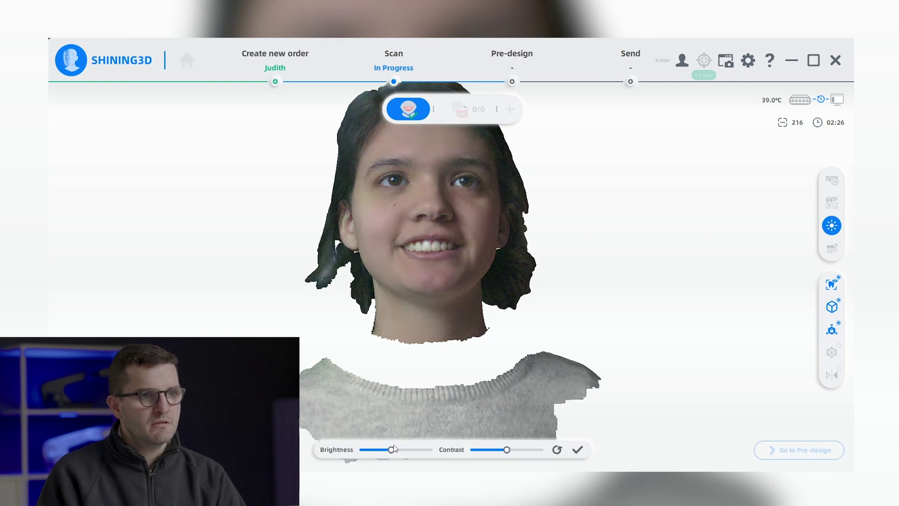
left_click(576, 449)
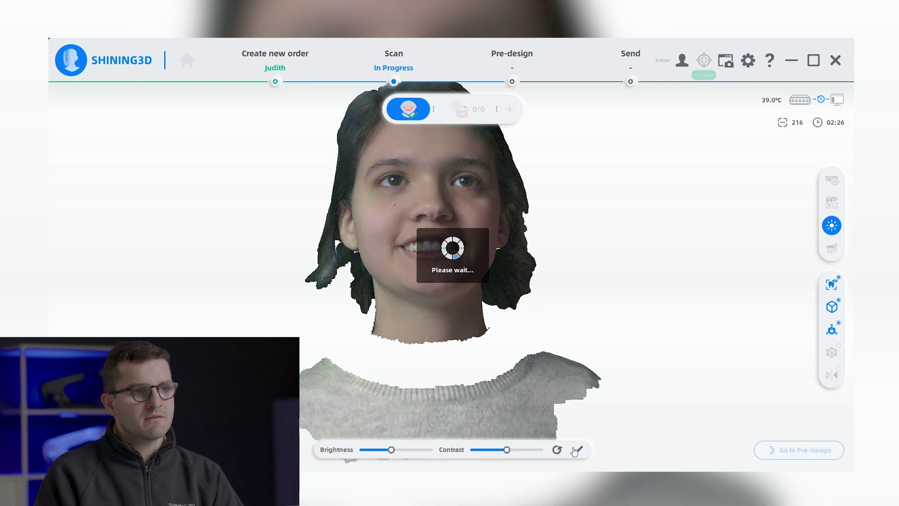
Hide the colour texture to show the bare mesh and bring up the Import Intraoral Files dialog
left_click(832, 283)
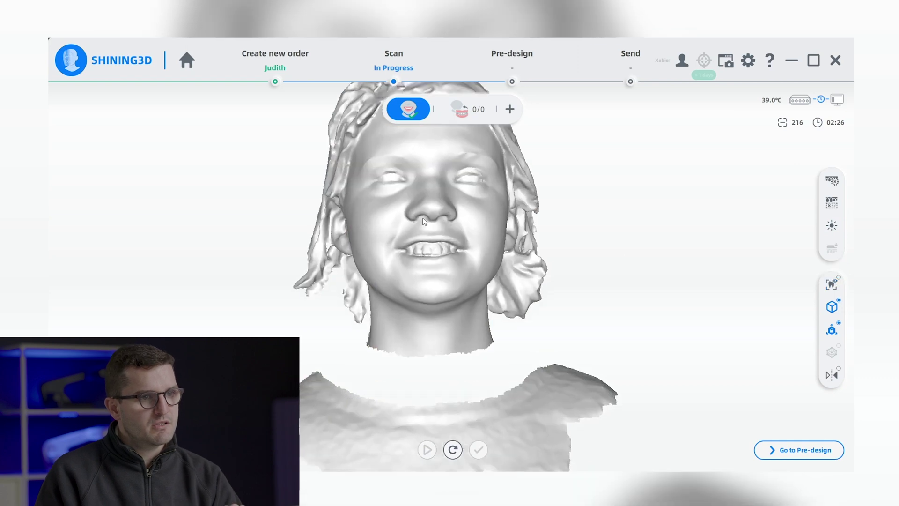
scroll(401, 255, "up", 3)
left_click(830, 308)
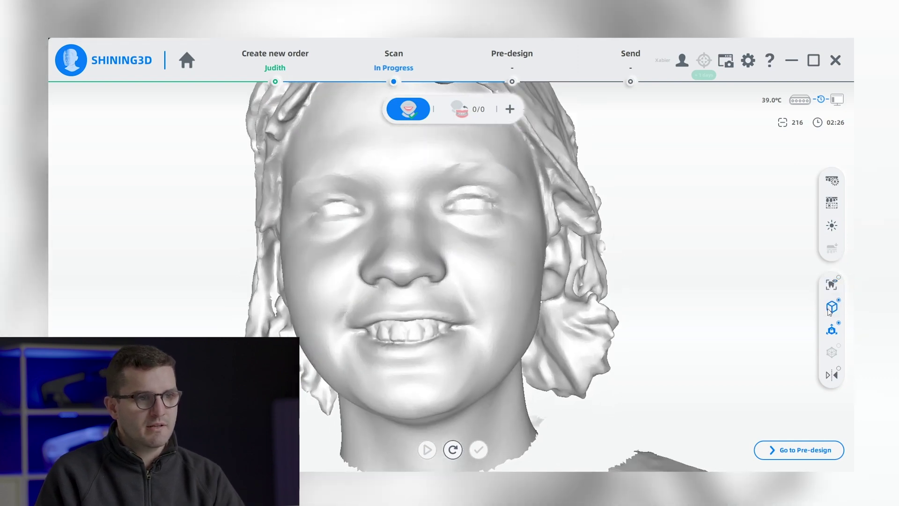
left_click(834, 375)
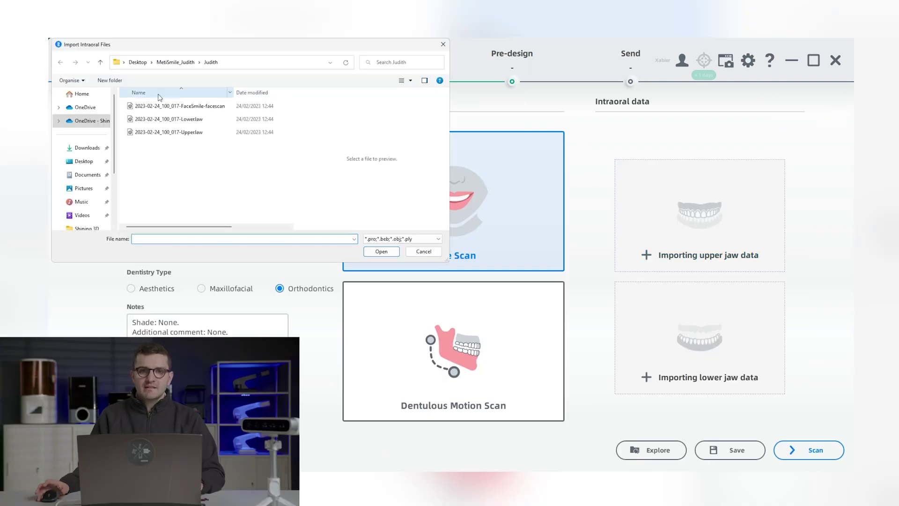
Import the UpperJaw and LowerJaw files as upper and lower jaw data
left_click(381, 251)
left_click(168, 119)
left_click(380, 252)
Advance to the scan stage, dismissing the original-data prompt
left_click(395, 86)
left_click(492, 294)
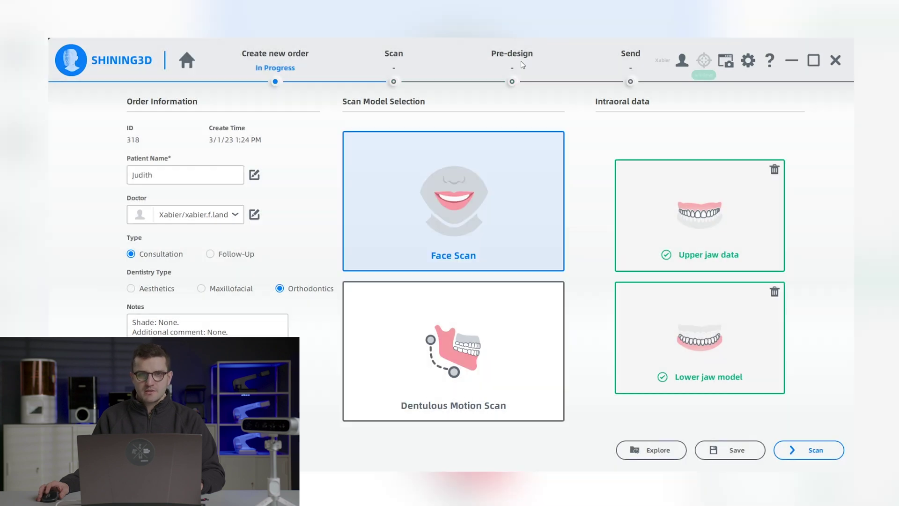
left_click(799, 450)
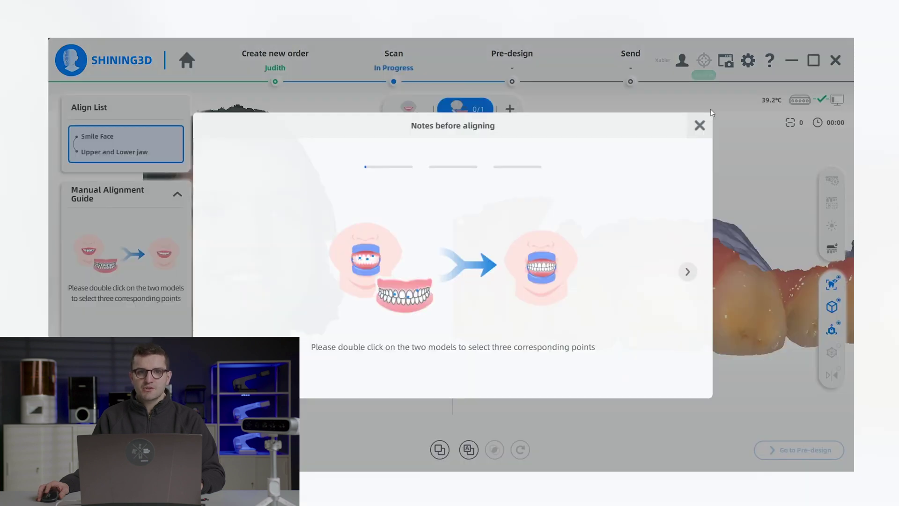
Auto-align the jaws to the smile face scan and check the occlusion distance map
left_click(700, 126)
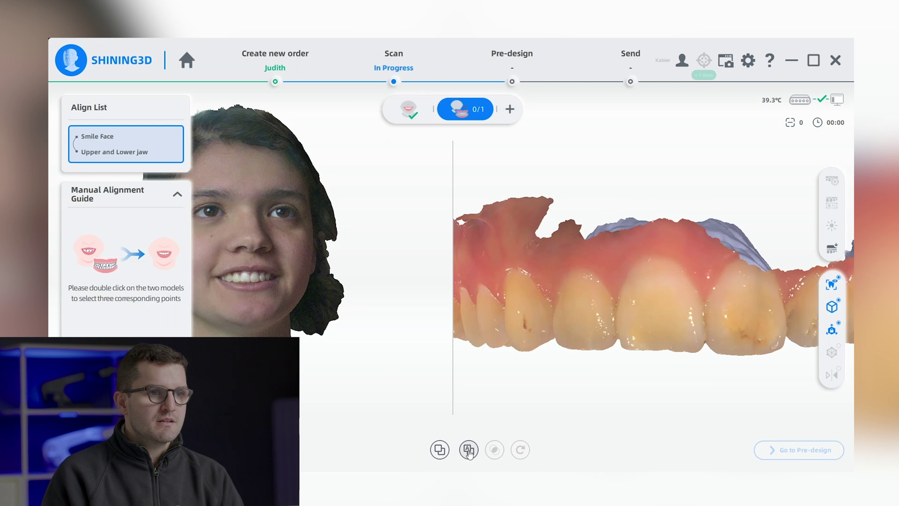
left_click(469, 449)
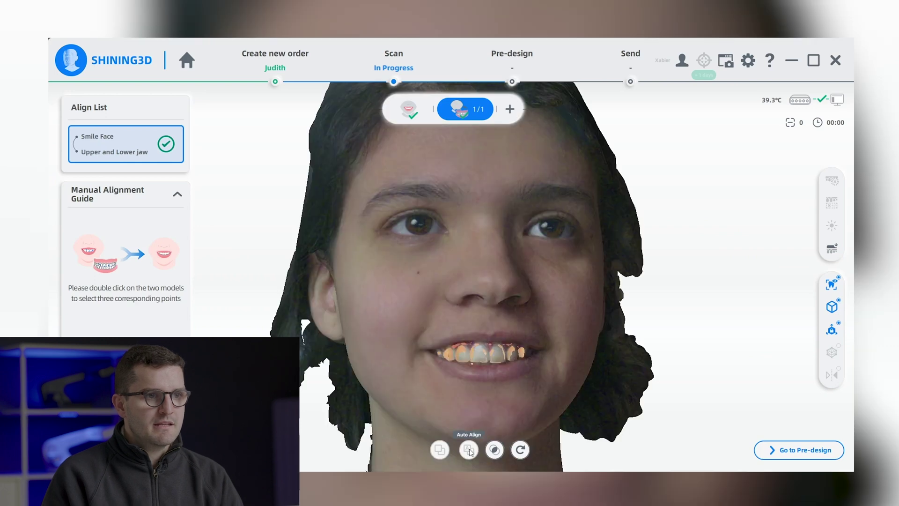
left_click(494, 450)
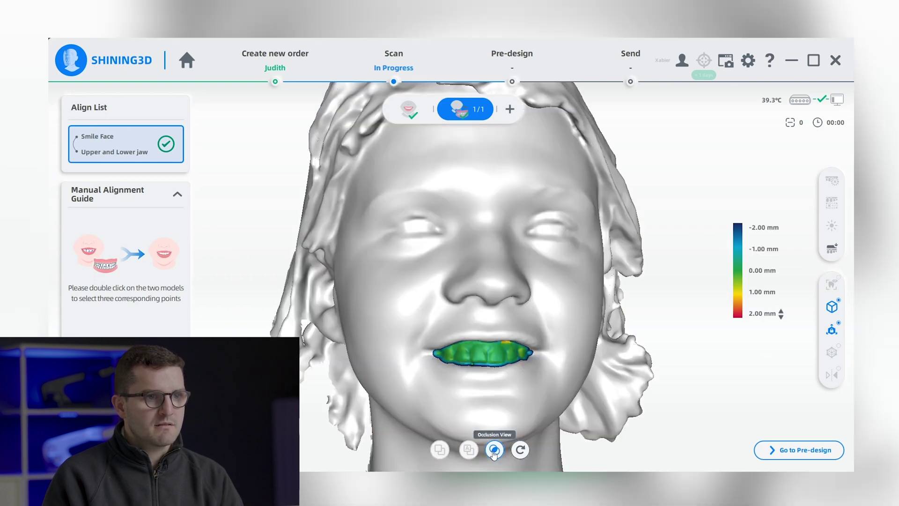
left_click(494, 450)
Inspect the occlusion map from profile and frontal views, then go to Pre-design
left_click_drag(488, 397, 653, 298)
left_click_drag(652, 297, 538, 341)
left_click(495, 450)
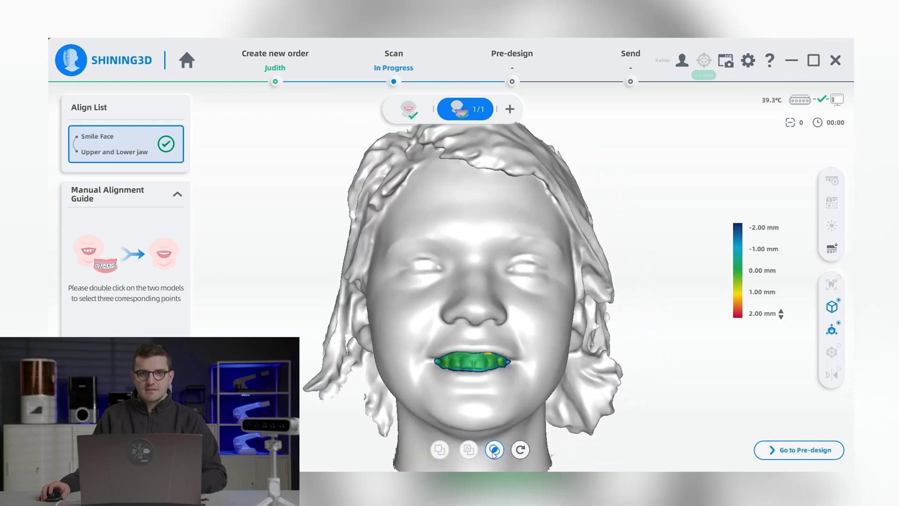
scroll(473, 399, "up", 3)
scroll(482, 333, "down", 4)
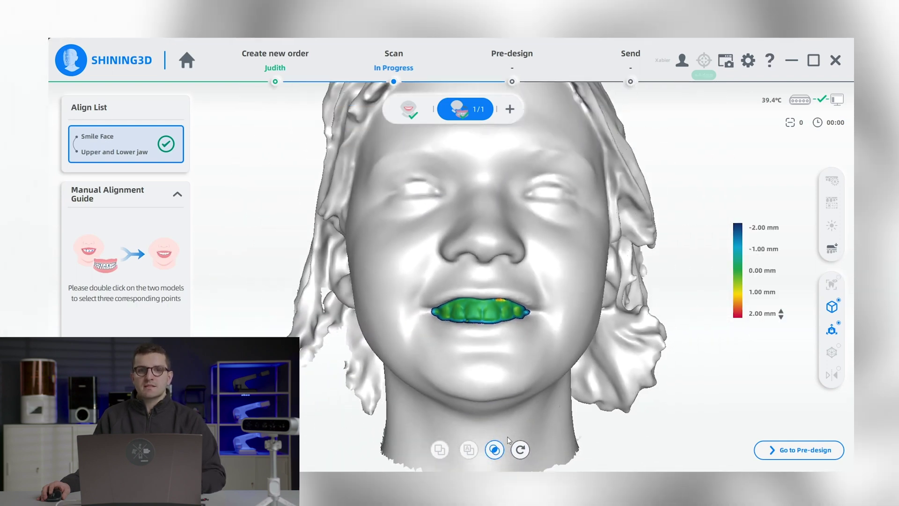
left_click(497, 452)
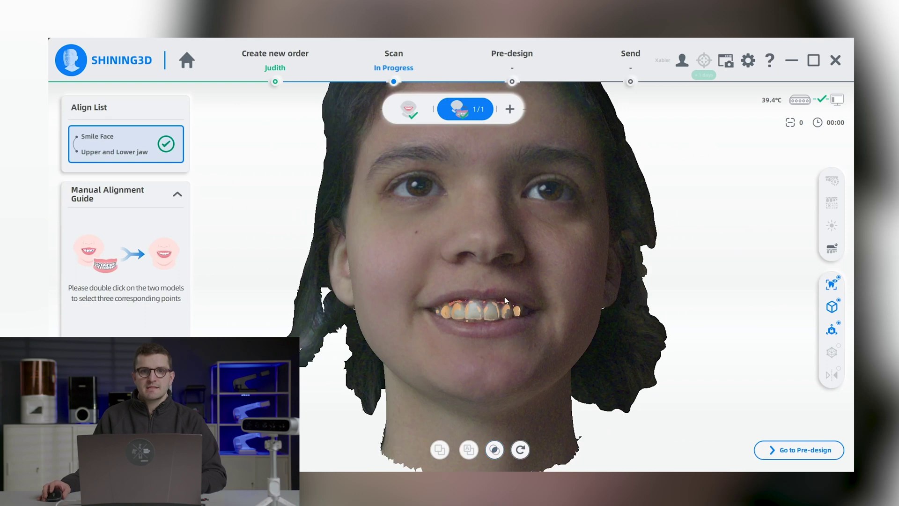
left_click(786, 450)
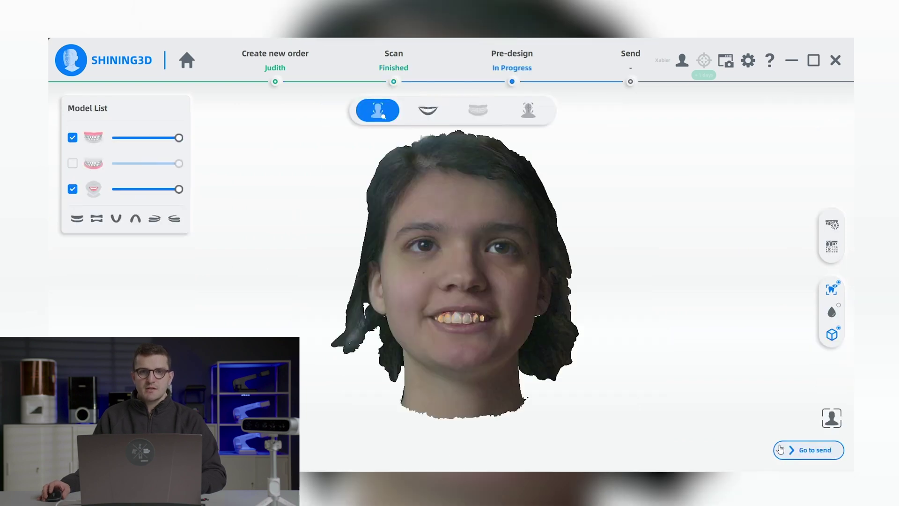
Inspect the face model with texture off and on, then begin lip line extraction
left_click_drag(358, 196, 674, 238)
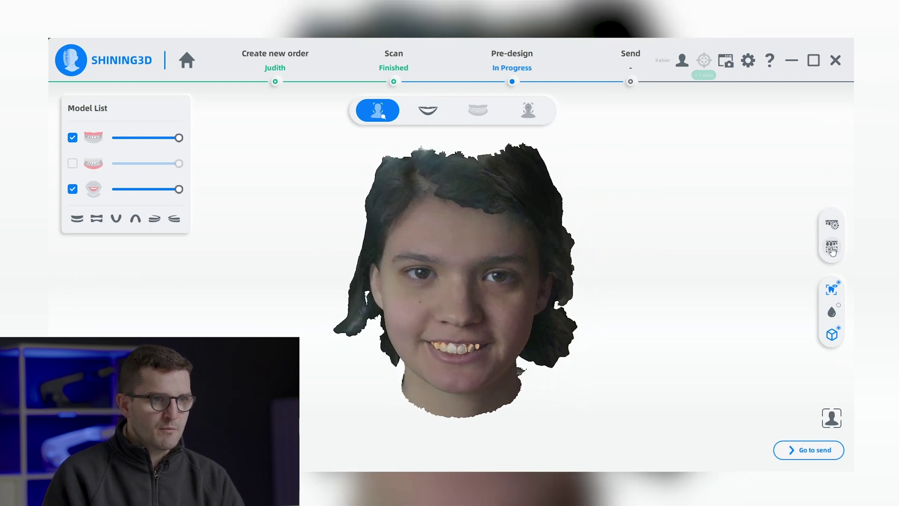
left_click(832, 290)
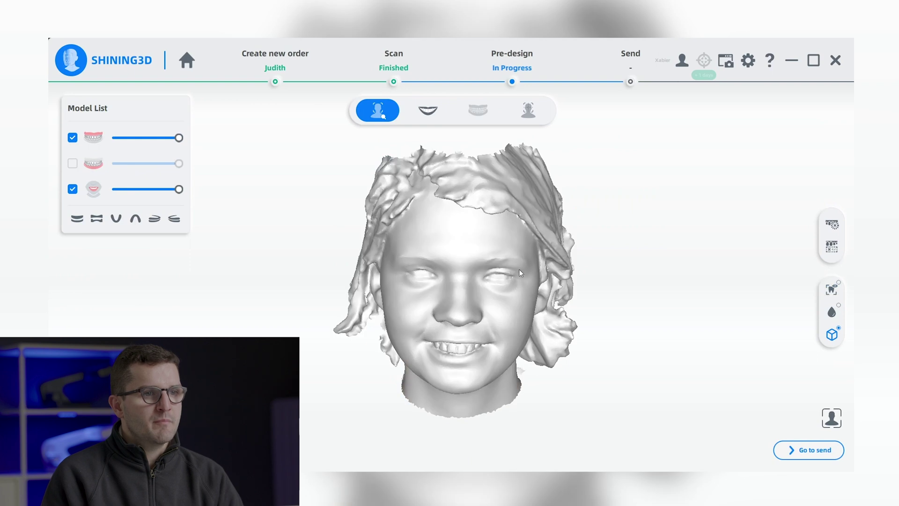
left_click(831, 291)
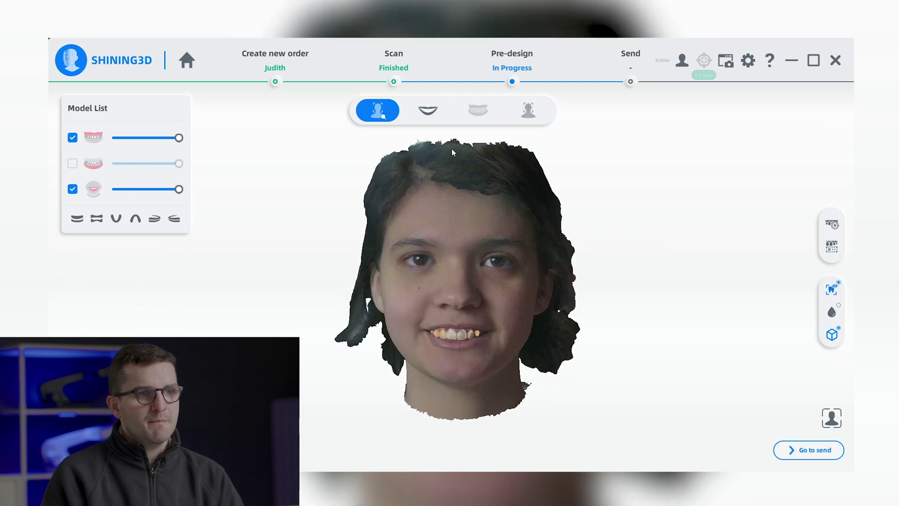
left_click(428, 111)
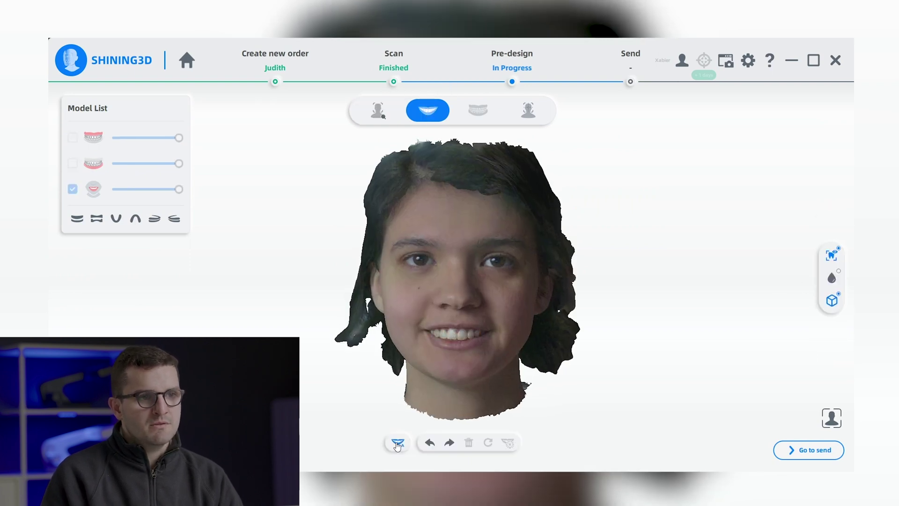
Slice the face along the lip line so the jaw scan's teeth show in the smile
scroll(459, 363, "up", 10)
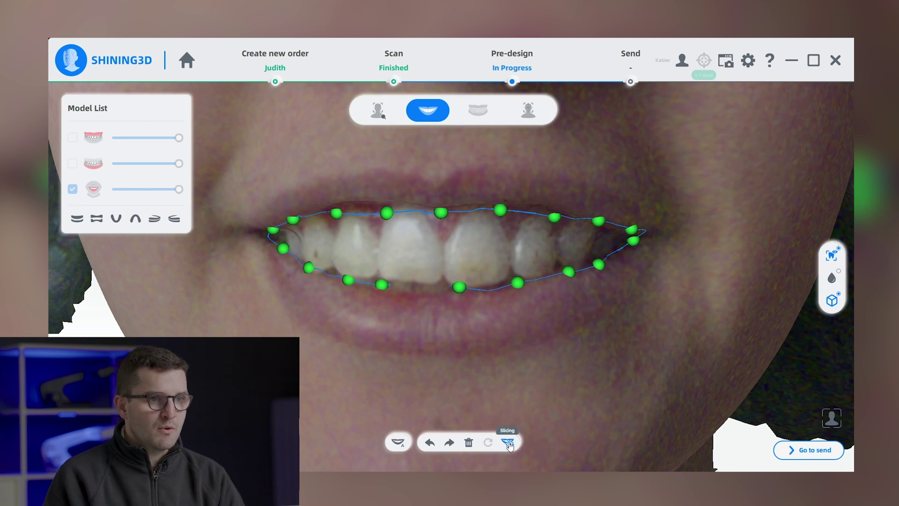
left_click(508, 442)
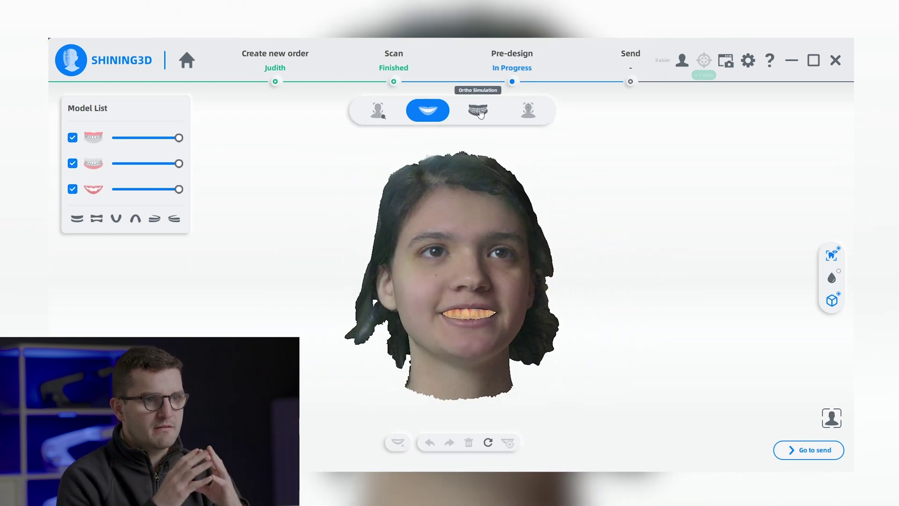
Enter Ortho Simulation and run the automatic tooth Setup to generate a New Plan beside Original
left_click(481, 111)
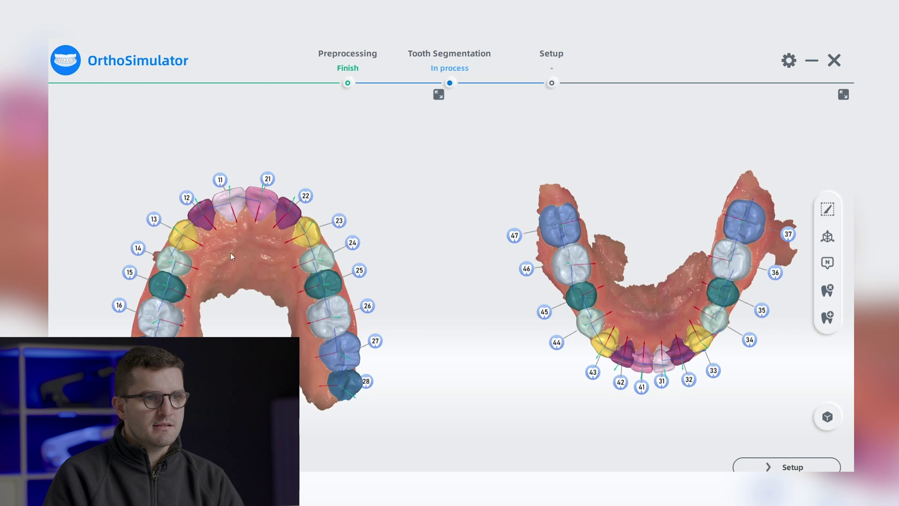
left_click(791, 467)
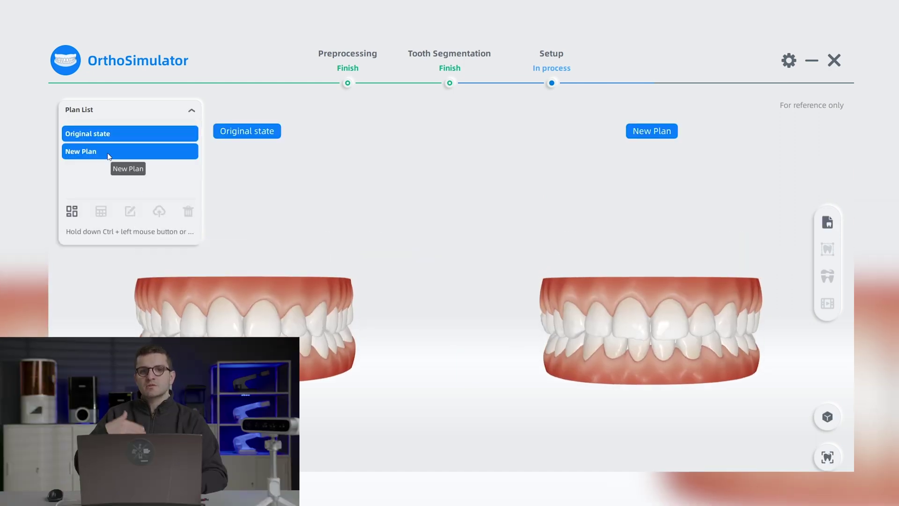
Show only the New Plan in Plan List, prepare it for upload, and exit OrthoSimulator
left_click(103, 149)
left_click(159, 212)
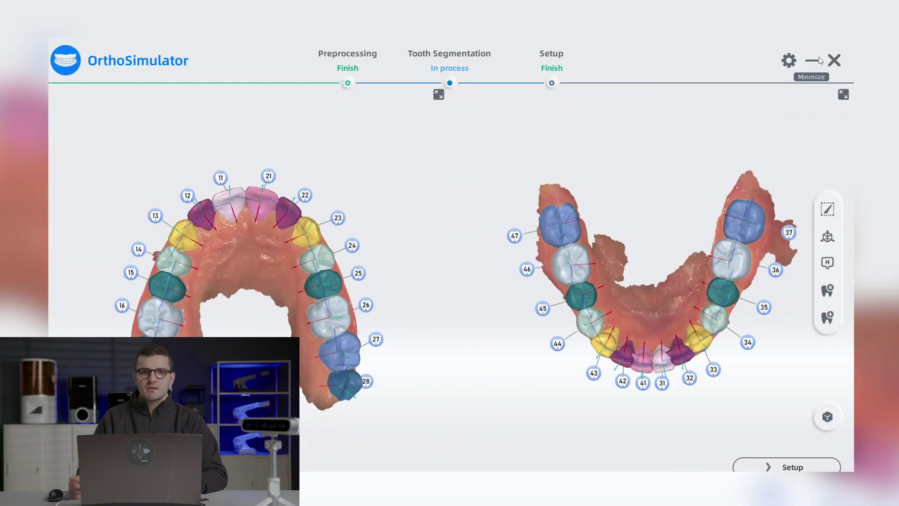
left_click(834, 60)
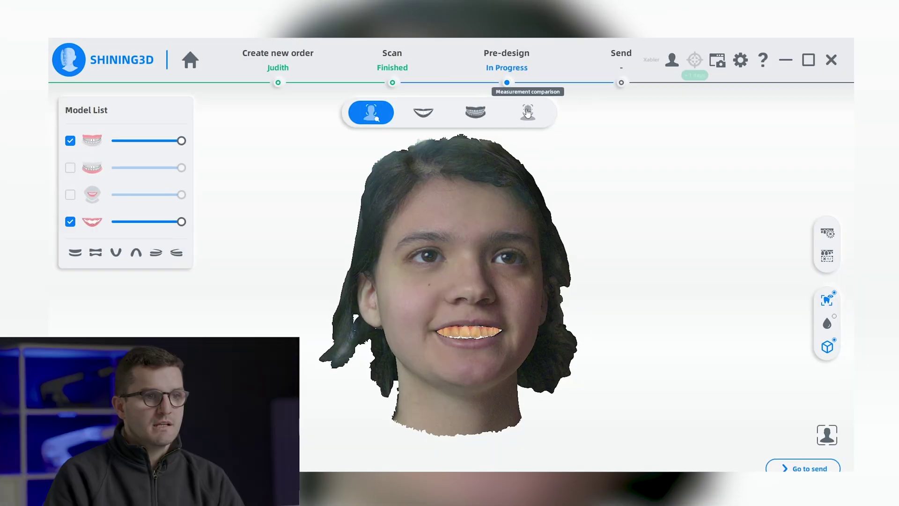
Open measurement comparison on the FaceSmile model and review golden ratio and orthodontic measurements
left_click(527, 112)
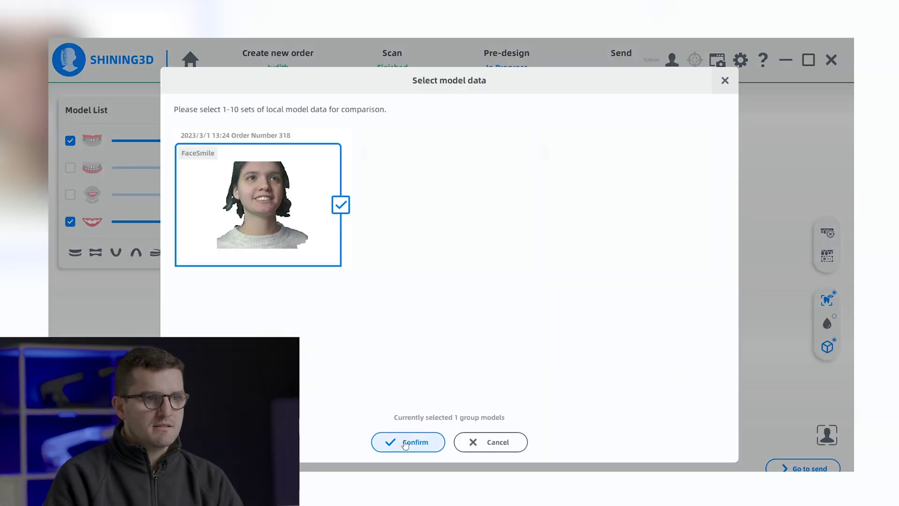
left_click(405, 441)
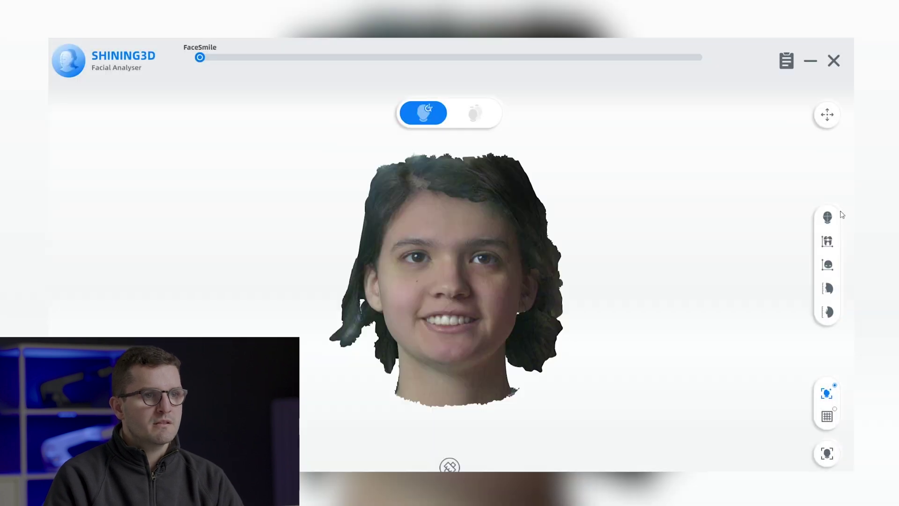
left_click(827, 219)
left_click_drag(412, 300, 545, 331)
left_click(827, 241)
left_click_drag(539, 281, 422, 288)
scroll(386, 292, "up", 5)
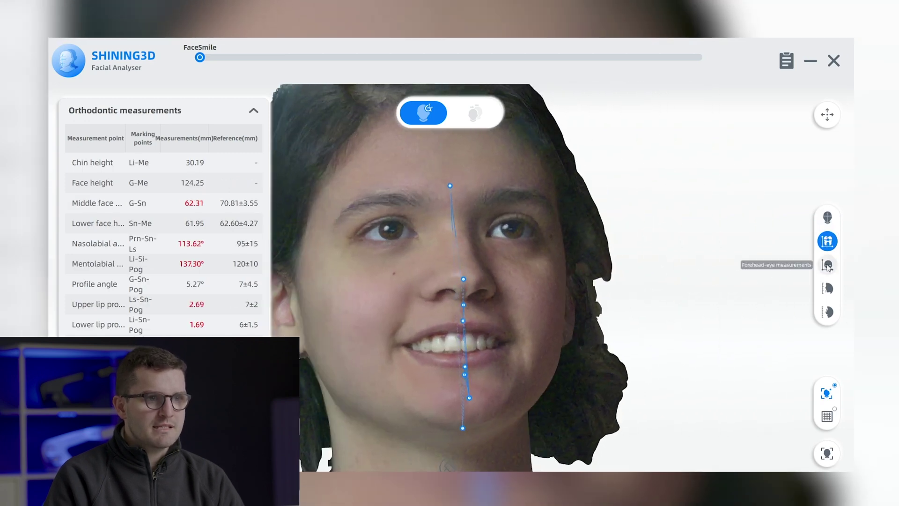
Review forehead-eye, chin-lip and nasal measurements, toggle the face texture, and overlay the measurement grid
left_click(827, 265)
left_click(828, 288)
left_click(826, 314)
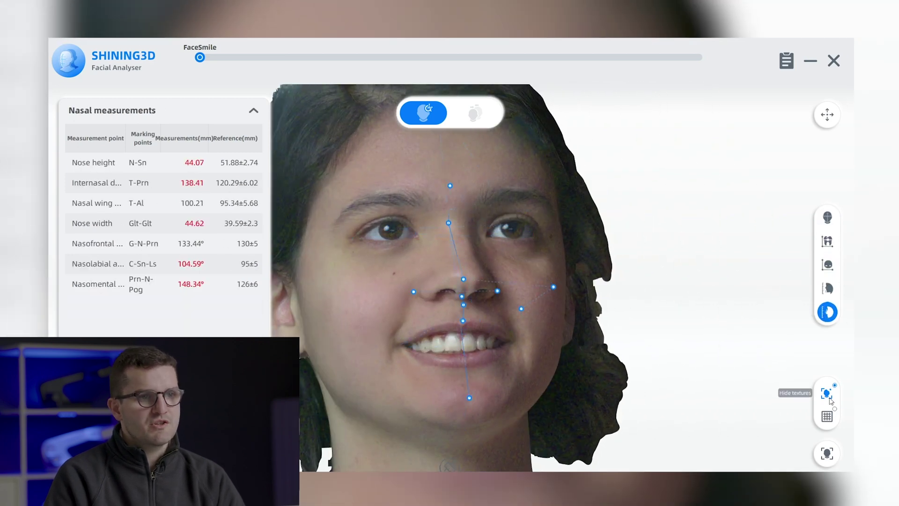
left_click(828, 398)
left_click(827, 394)
left_click(827, 416)
scroll(563, 350, "down", 5)
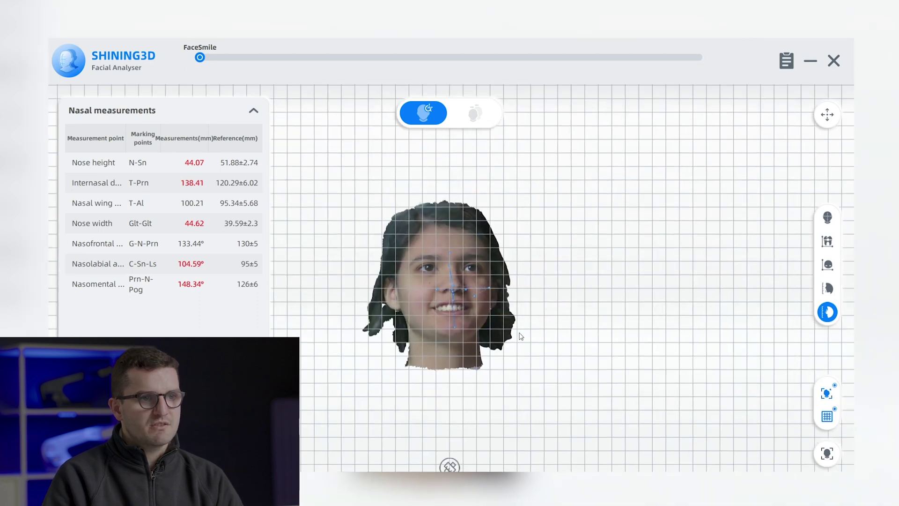
scroll(564, 350, "up", 3)
mouse_move(827, 453)
left_click(671, 453)
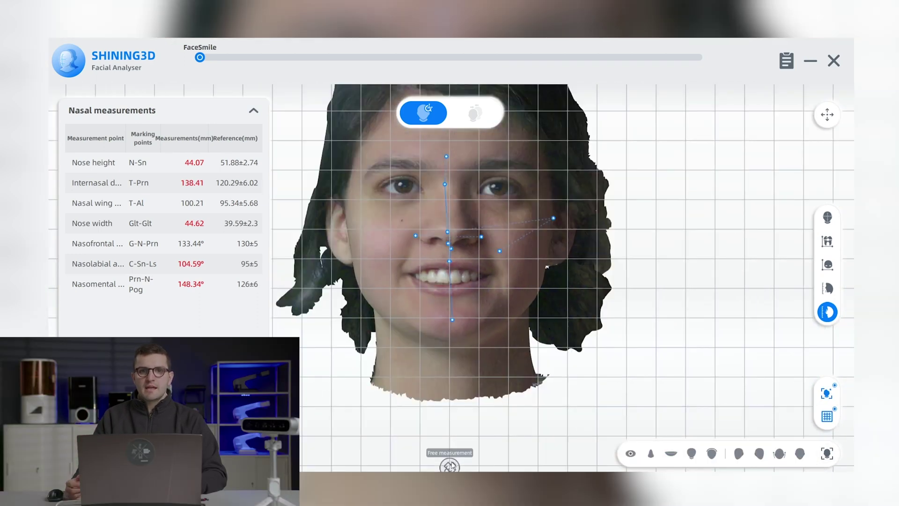
View the face scan measurement report, then confirm shutting down the Facial Analyser
left_click(833, 60)
left_click(484, 312)
left_click(786, 61)
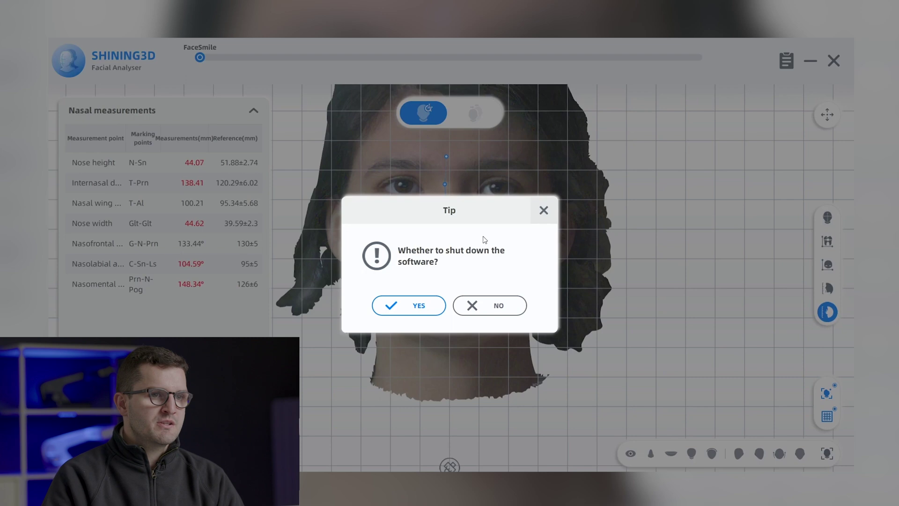
left_click(412, 305)
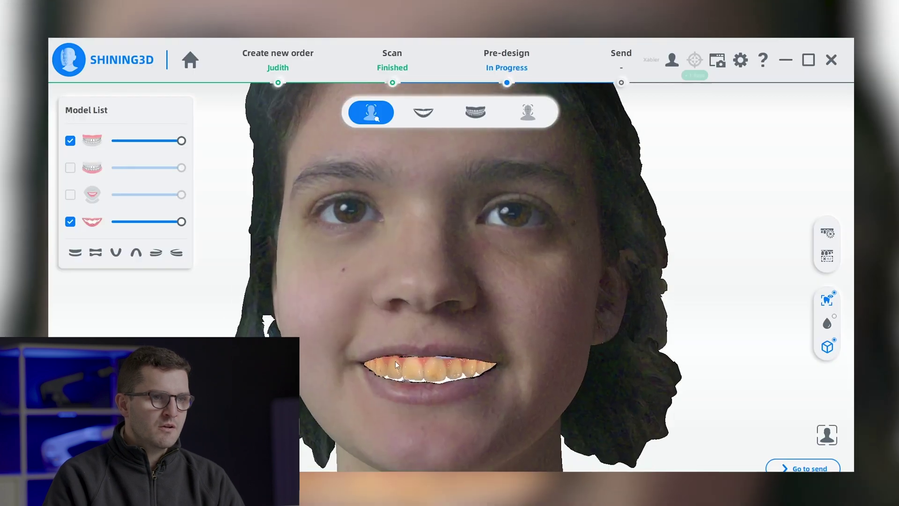
Show the second jaw scan in the Model List before moving to the Send stage
left_click(72, 168)
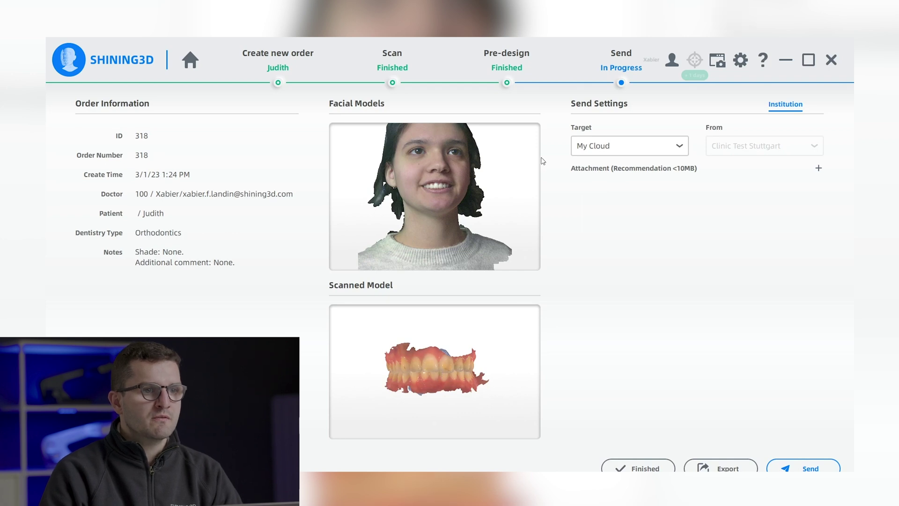
Keep My Cloud as the send target after trying TestLabCloud, then bring up exocad OBJ export options
left_click(650, 154)
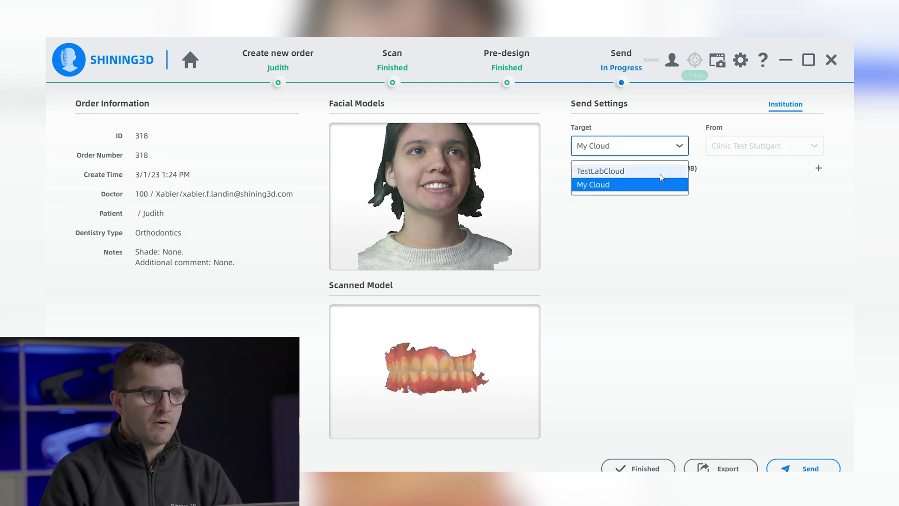
left_click(652, 172)
left_click(639, 149)
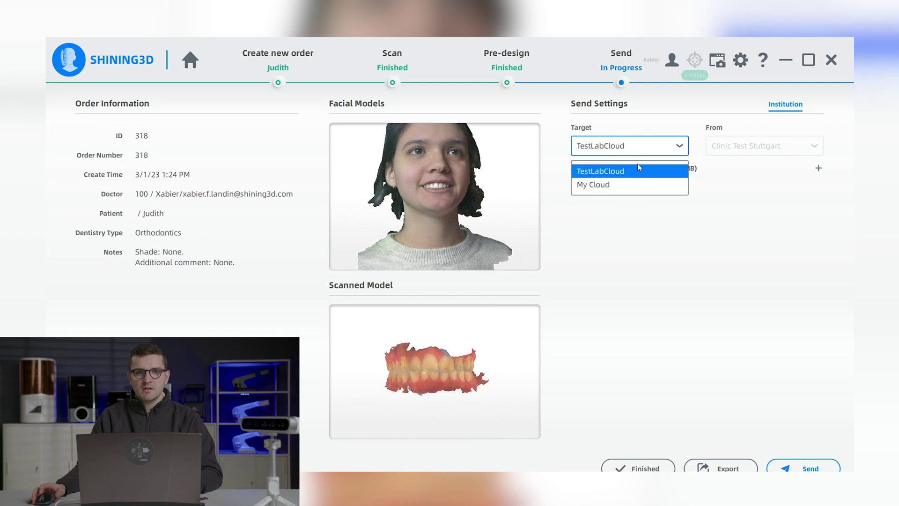
left_click(680, 185)
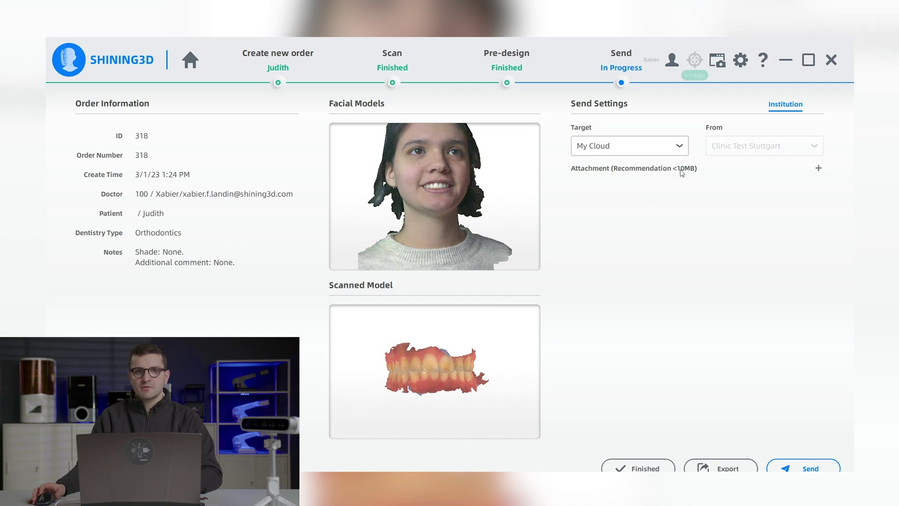
left_click(818, 168)
left_click(439, 44)
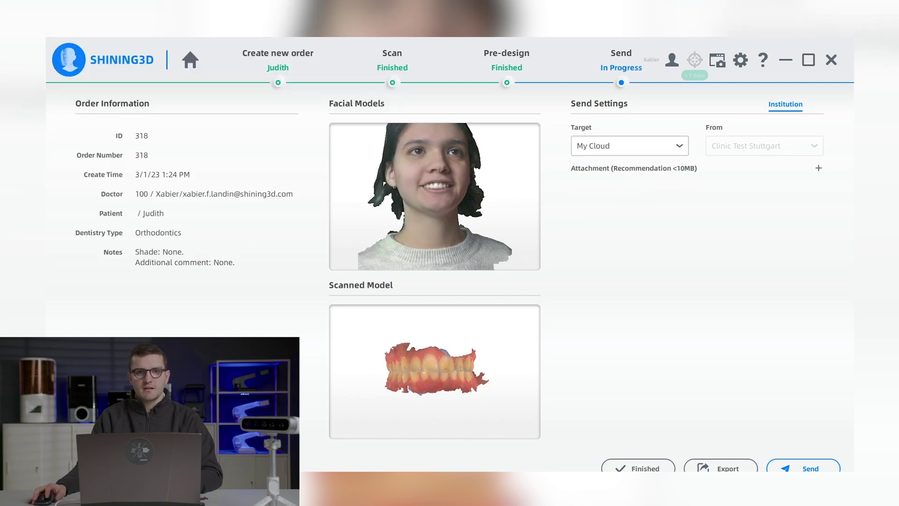
left_click(721, 467)
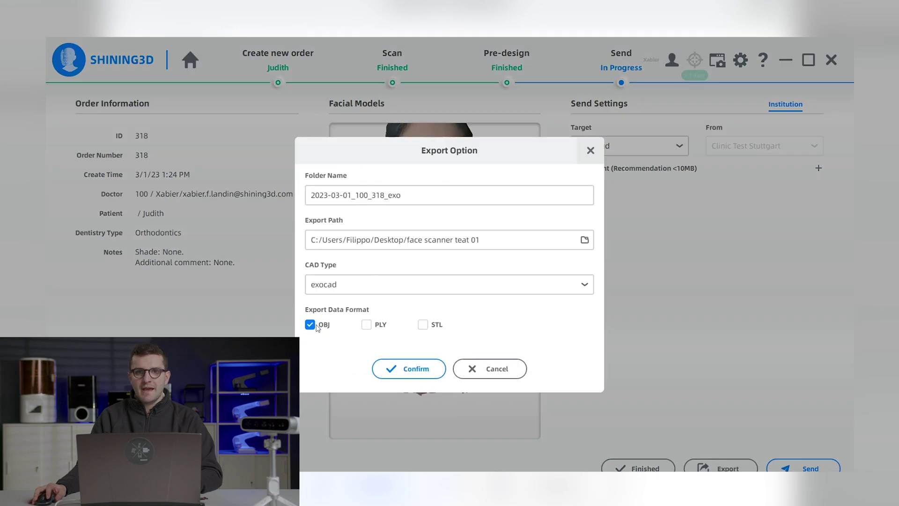
Close the export options and finish the order to start exporting the exocad OBJ package
left_click(590, 151)
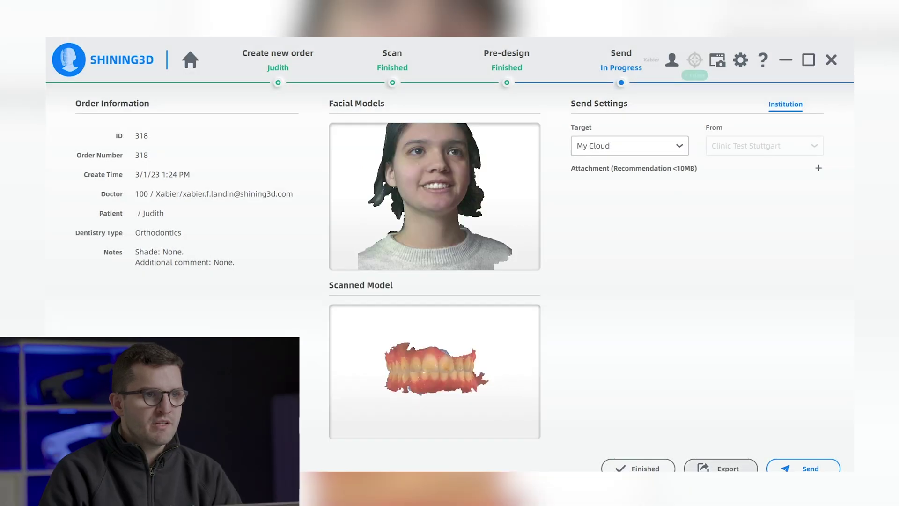
left_click(657, 469)
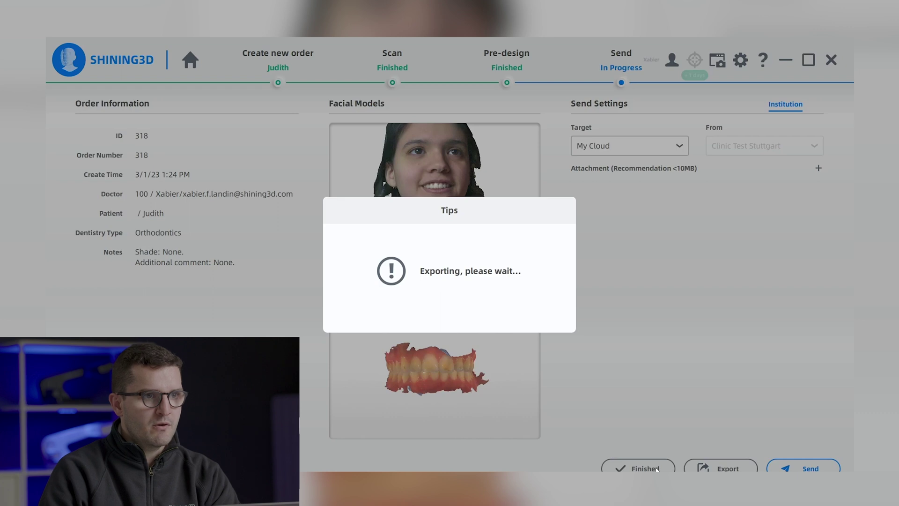